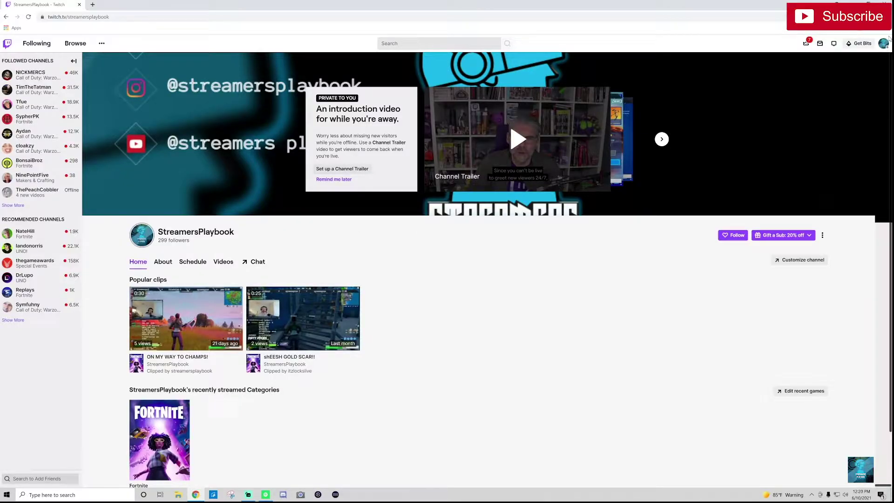
Disconnect YouTube under Settings > Connections and confirm the disconnection.
{"action": "left_click", "coordinate": [883, 44]}
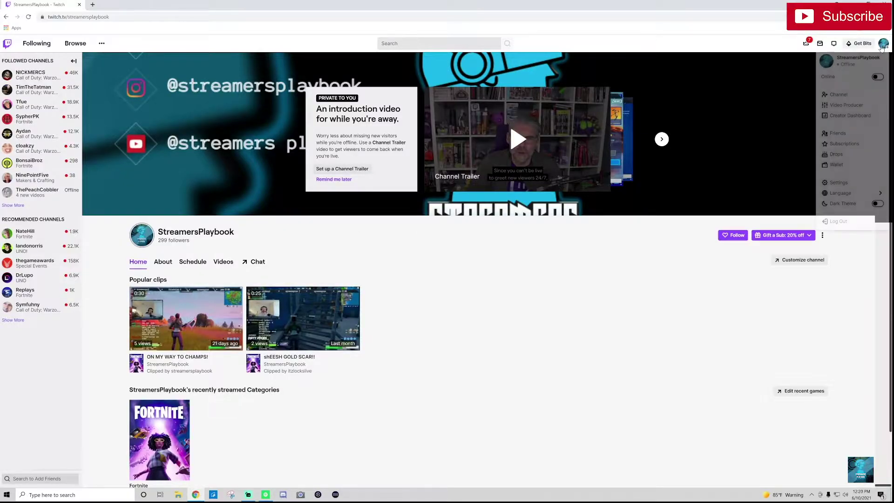
{"action": "left_click", "coordinate": [849, 183]}
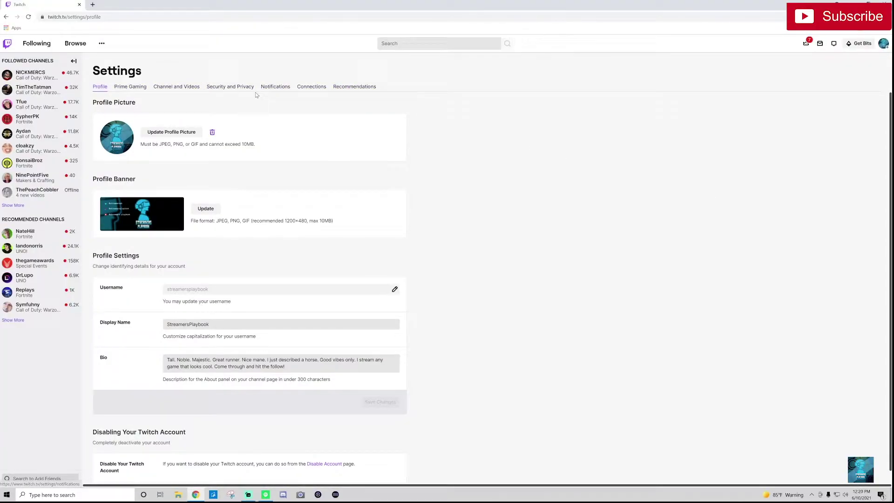
{"action": "left_click", "coordinate": [310, 86]}
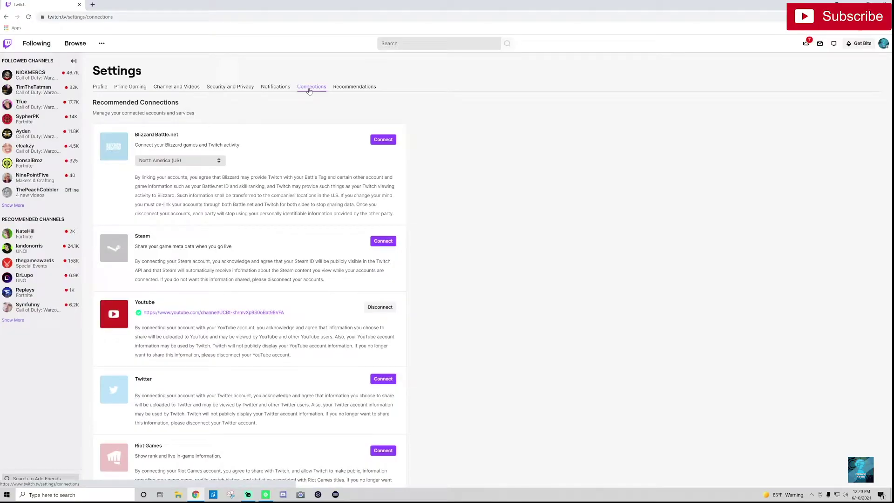
{"action": "scroll", "coordinate": [256, 288], "scroll_direction": "down", "scroll_amount": 2}
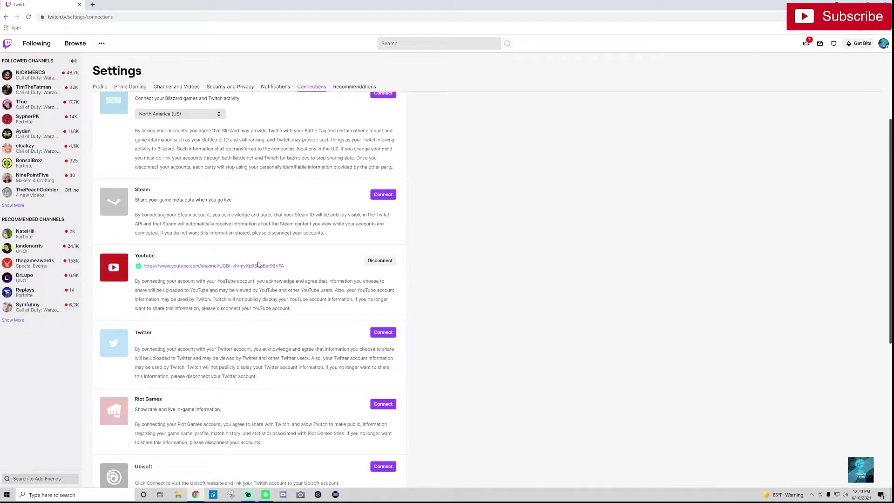
{"action": "scroll", "coordinate": [255, 288], "scroll_direction": "down", "scroll_amount": 3}
{"action": "left_click", "coordinate": [381, 262]}
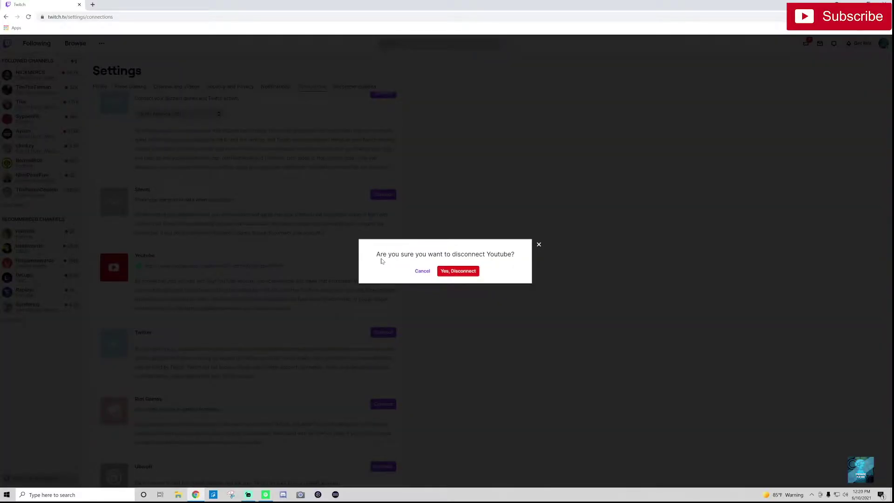
{"action": "left_click", "coordinate": [456, 272]}
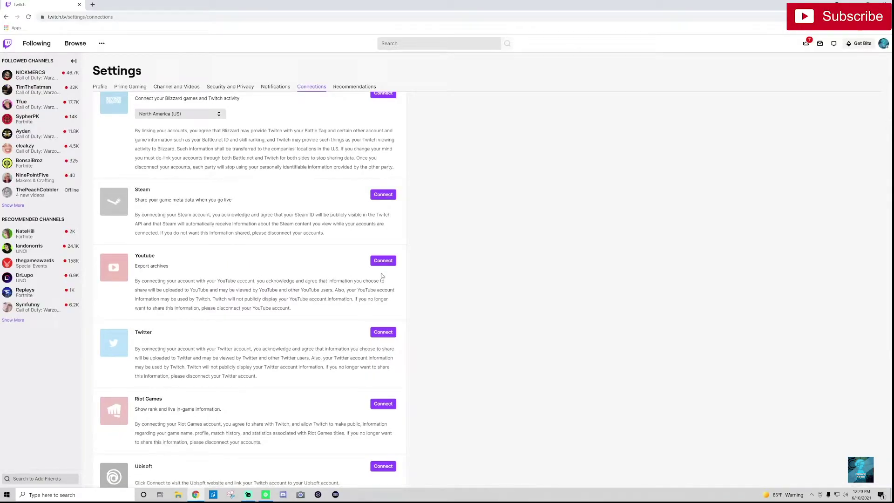
{"action": "scroll", "coordinate": [382, 275], "scroll_direction": "up", "scroll_amount": 1}
{"action": "scroll", "coordinate": [280, 293], "scroll_direction": "down", "scroll_amount": 1}
Reconnect YouTube via the Google account, granting Twitch access to the Streamers Playbook brand account.
{"action": "left_click", "coordinate": [383, 261]}
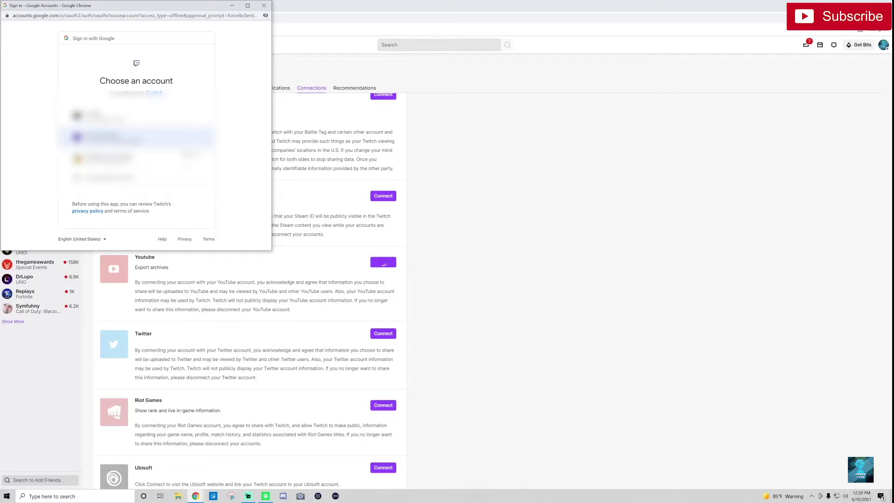
{"action": "left_click", "coordinate": [133, 138]}
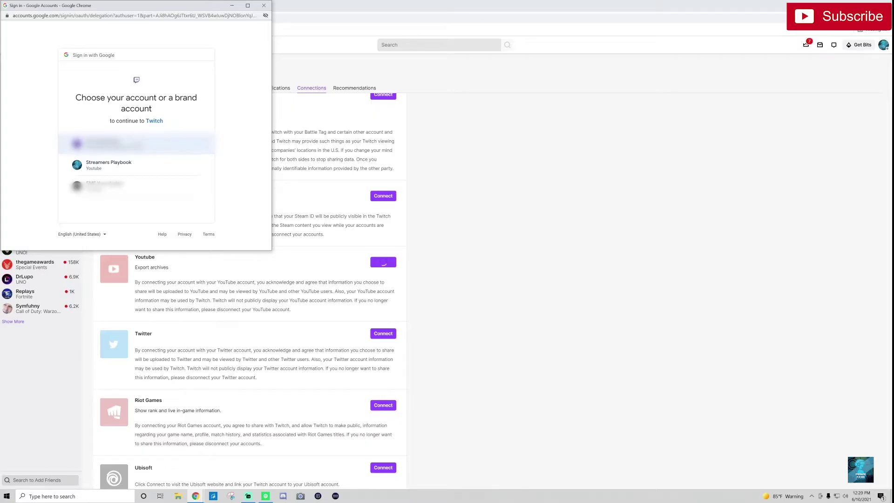
{"action": "left_click", "coordinate": [129, 165]}
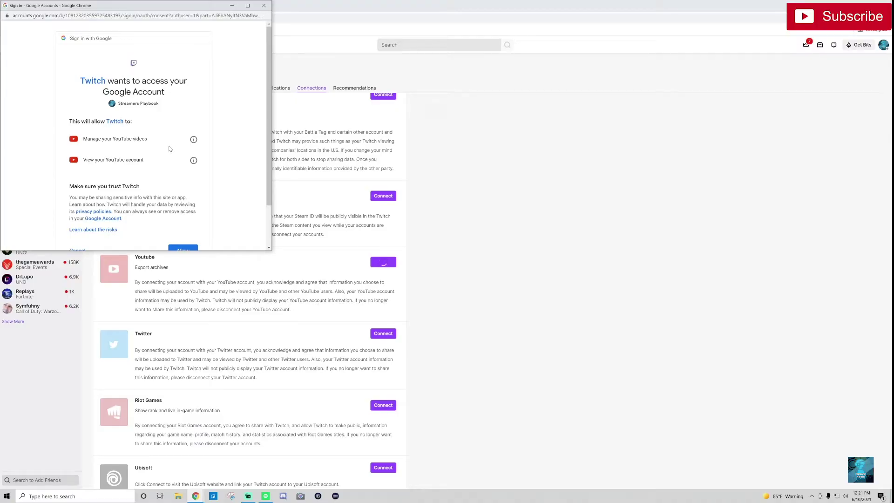
{"action": "scroll", "coordinate": [168, 148], "scroll_direction": "down", "scroll_amount": 2}
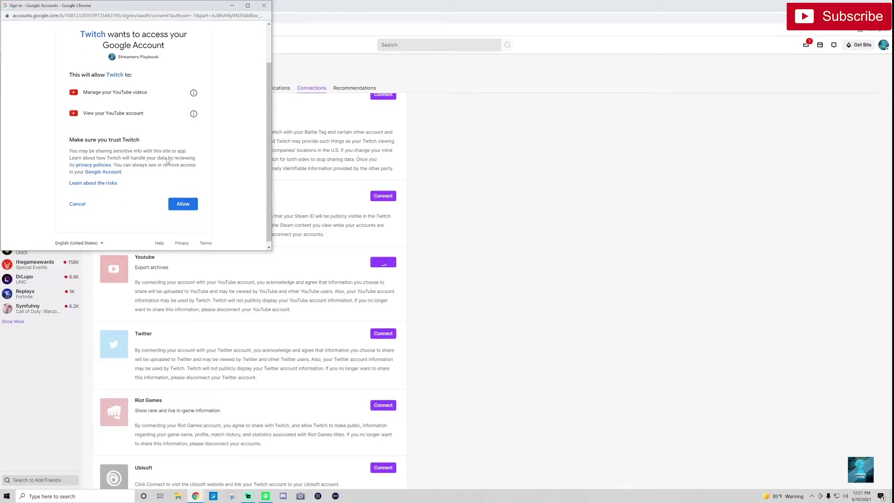
{"action": "left_click", "coordinate": [183, 203]}
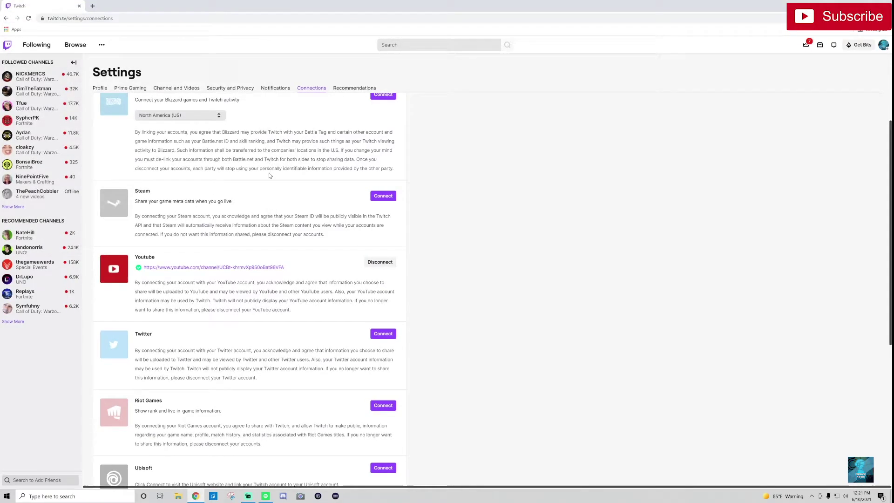
View the linked YouTube channel, then open the 'I got em!' highlight from Video Producer.
{"action": "left_click", "coordinate": [147, 267]}
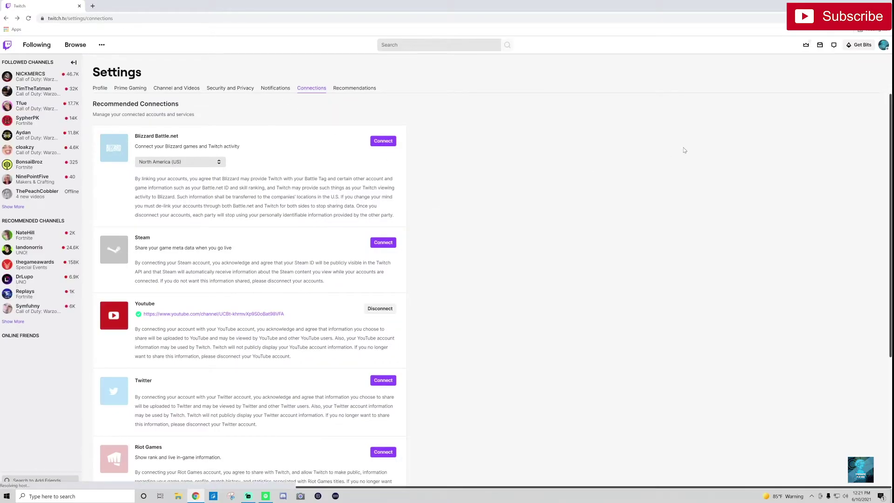
{"action": "left_click", "coordinate": [883, 45]}
{"action": "left_click", "coordinate": [852, 108]}
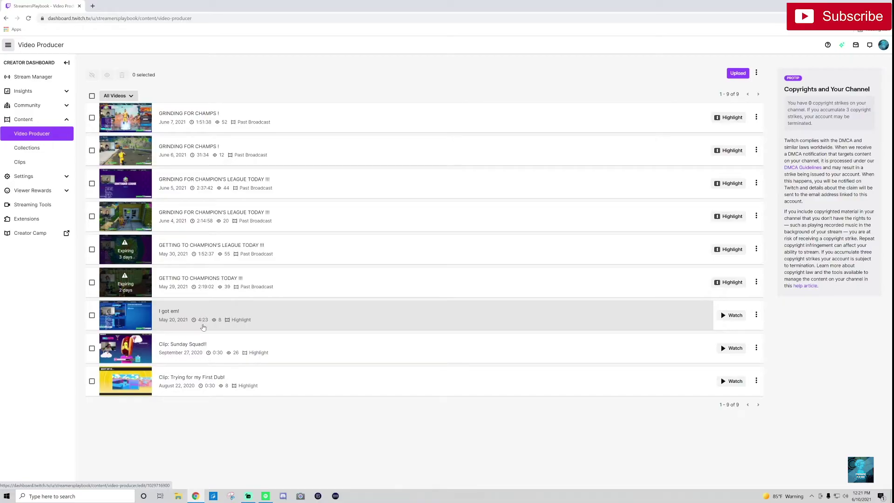
{"action": "left_click", "coordinate": [213, 311]}
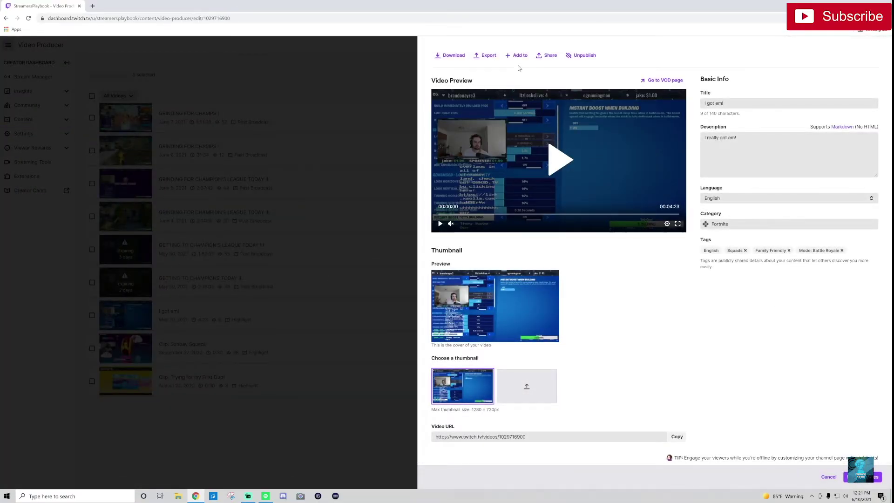
Open the Export to YouTube dialog for 'I got em!' and briefly select its heading text.
{"action": "left_click", "coordinate": [488, 55]}
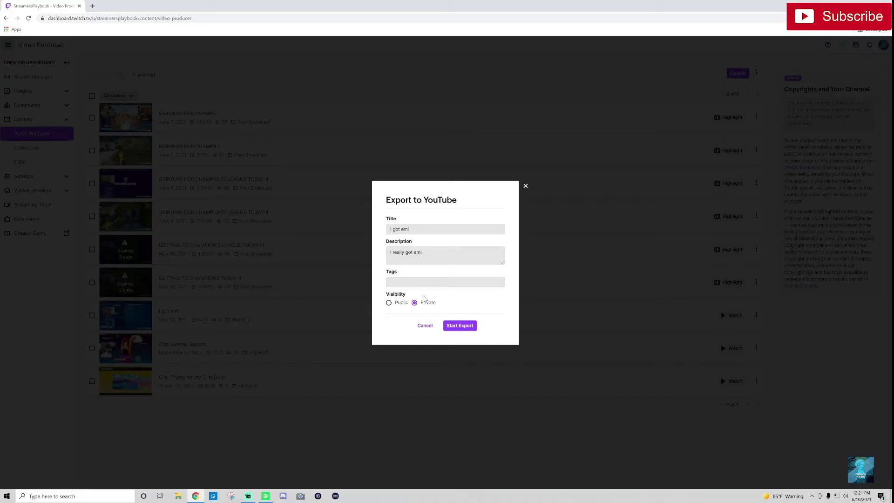
{"action": "left_click_drag", "start_coordinate": [461, 203], "coordinate": [363, 198]}
{"action": "left_click", "coordinate": [465, 204]}
Dismiss the 'I got em!' Export to YouTube dialog with its X, returning to Video Producer.
{"action": "left_click", "coordinate": [525, 185]}
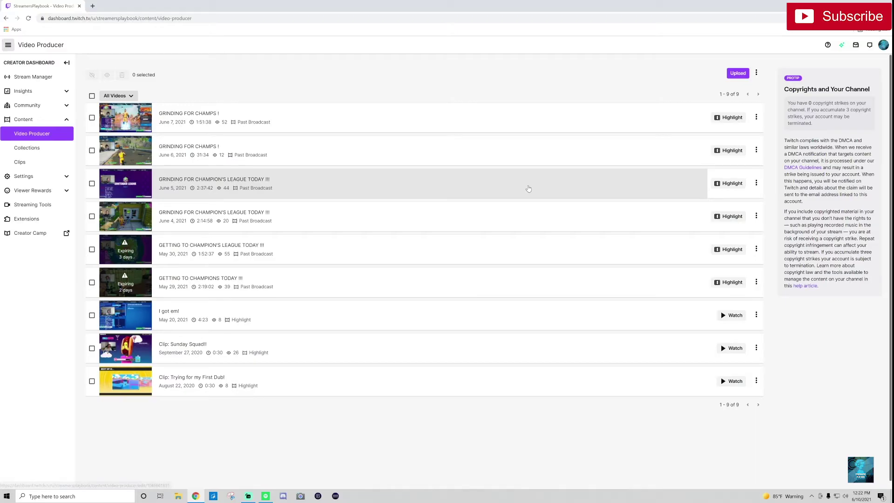